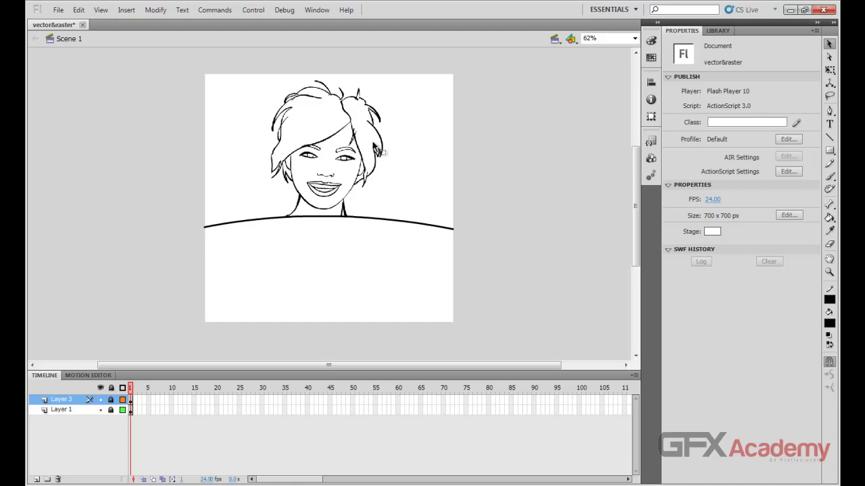
Select the portrait bitmap on Layer 1 and examine its line edges around the eyes and fringe at 500% magnification.
left_click(341, 140)
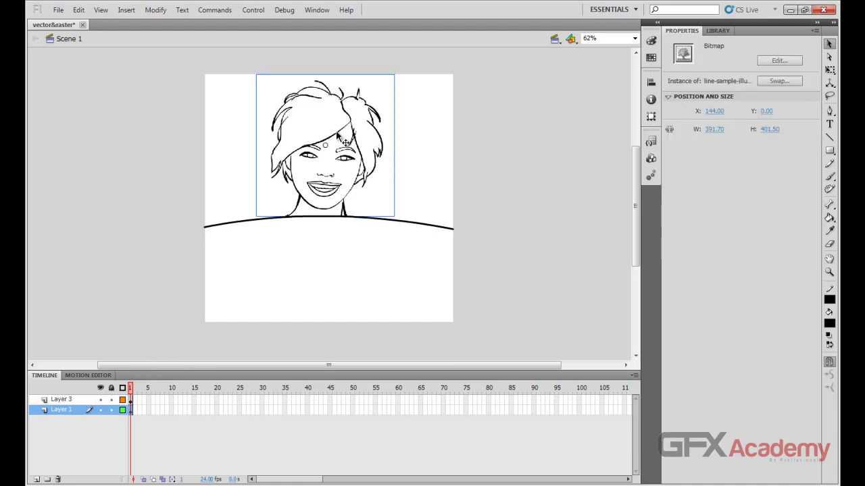
left_click(417, 158)
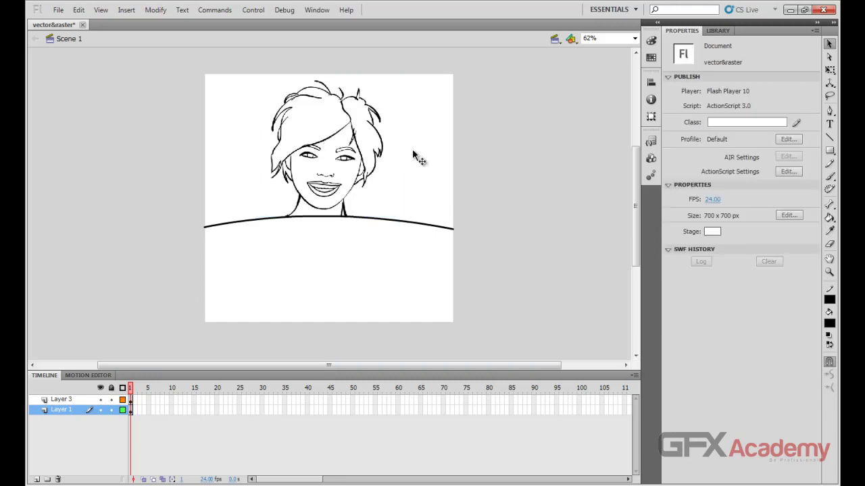
left_click(367, 124)
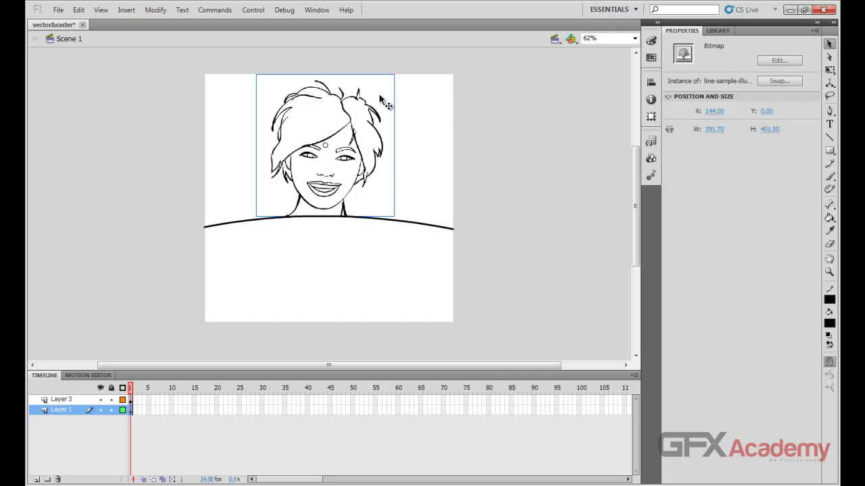
left_click(409, 115)
left_click(373, 116)
key("ctrl+equal")
key("ctrl+equal")
key("ctrl+equal")
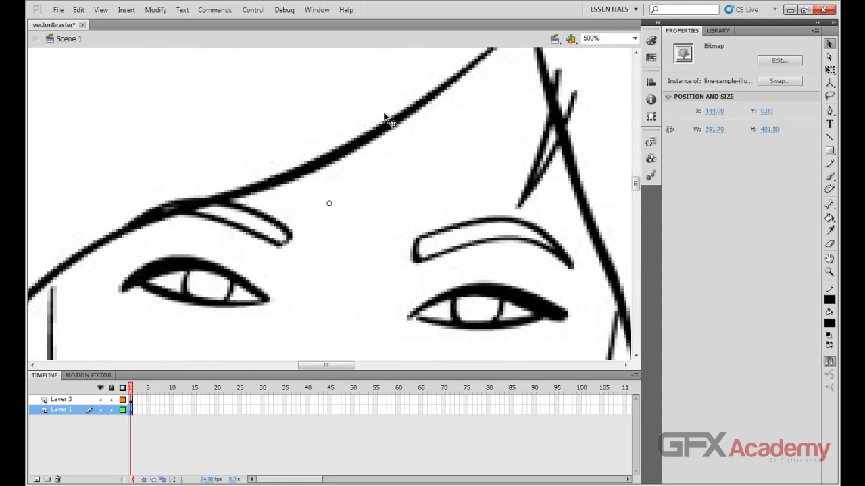
key("ctrl+minus")
key("ctrl+minus")
key("ctrl+minus")
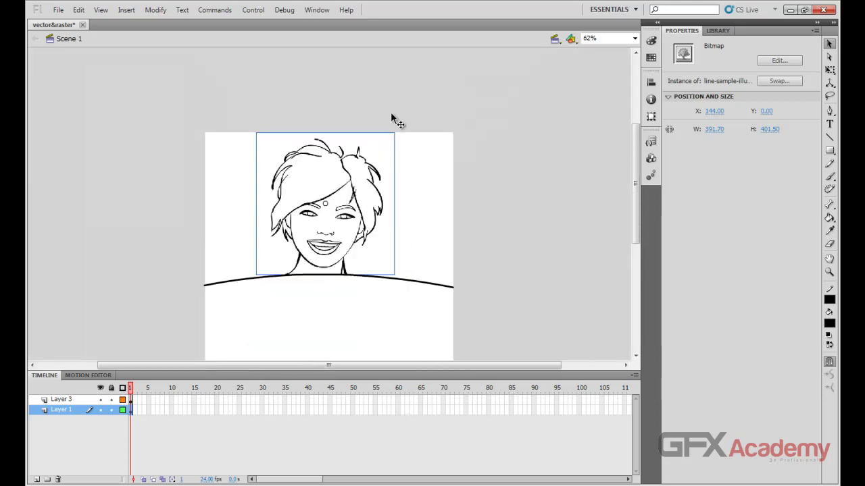
Select the end segment of the curved vector line on Layer 3 and examine its edges at 250% magnification.
left_click_drag(467, 263, 439, 311)
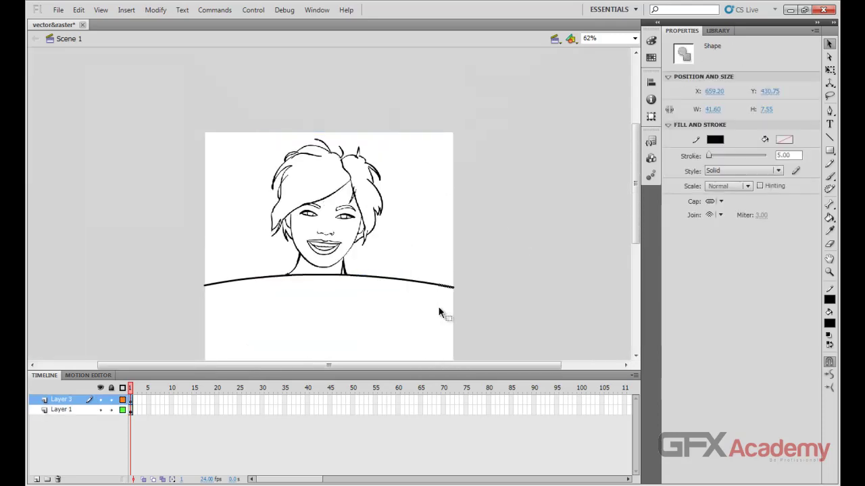
key("ctrl+equal")
key("ctrl+equal")
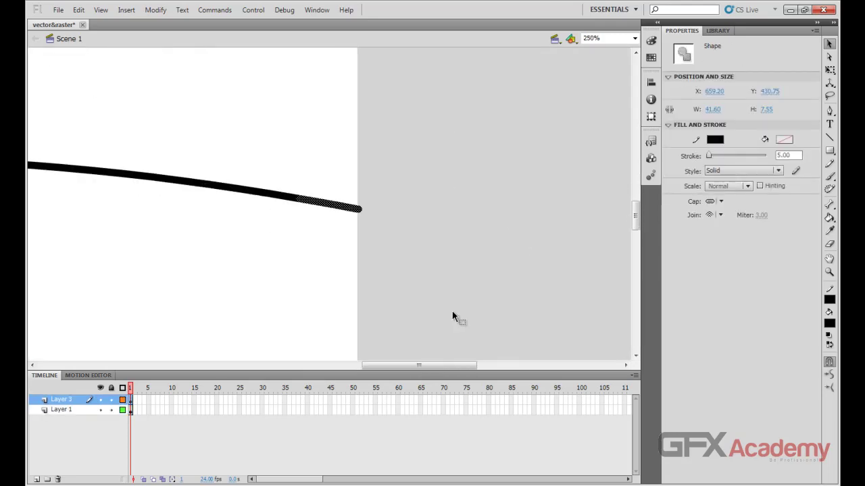
key("ctrl+minus")
key("ctrl+minus")
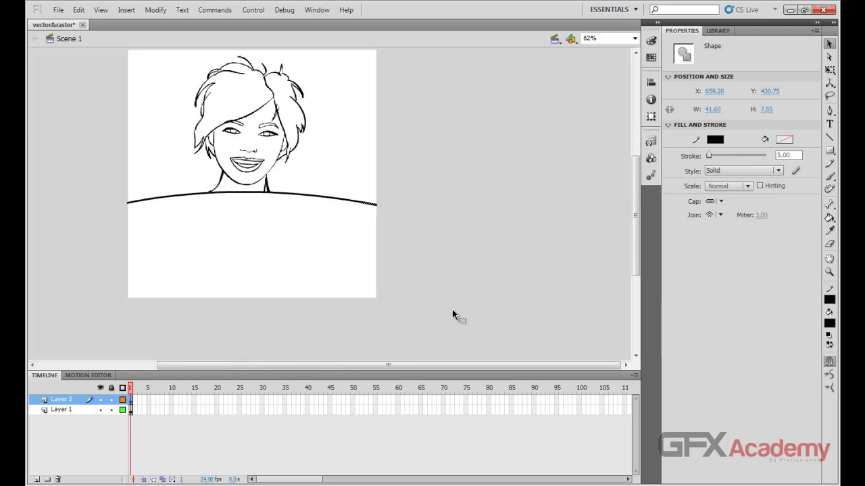
Select the portrait bitmap and examine the pixels of its fringe and eyebrow outlines at 2000% magnification.
left_click(260, 117)
key("ctrl+equal")
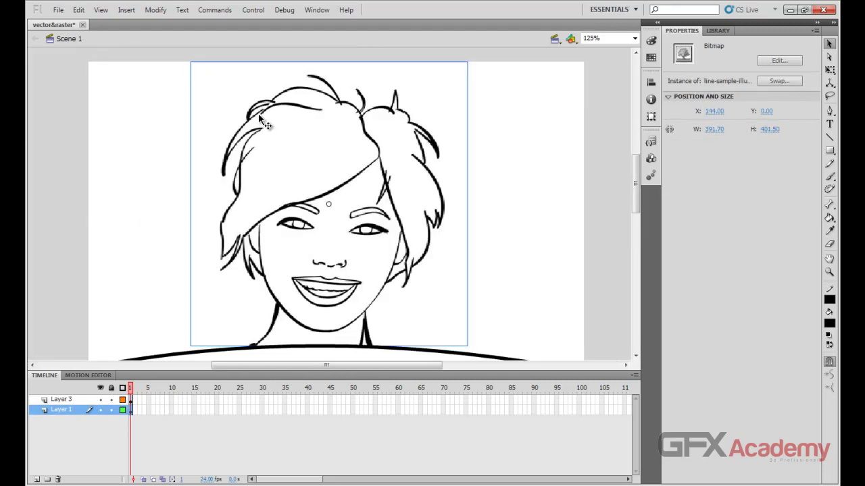
key("ctrl+minus")
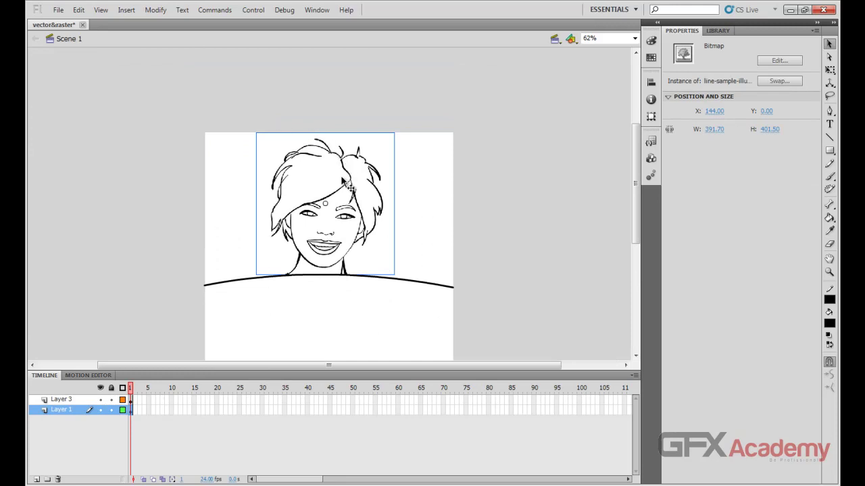
key("ctrl+equal")
key("ctrl+equal")
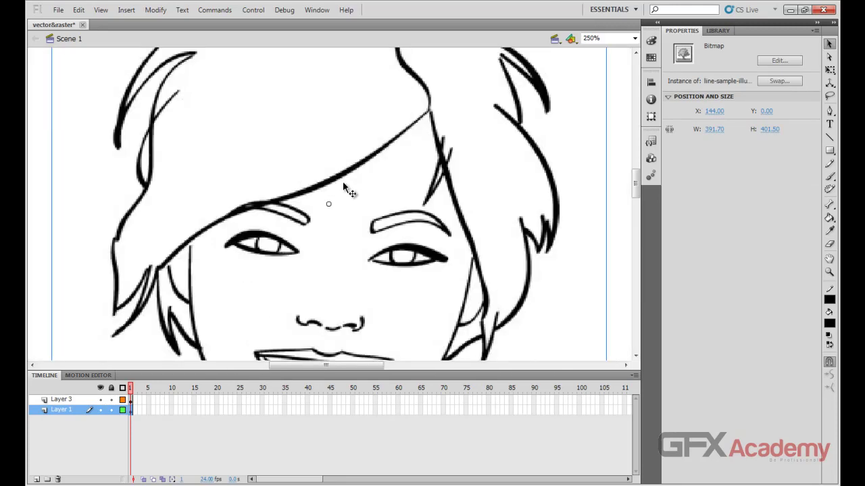
key("ctrl+equal")
key("ctrl+equal")
key("ctrl+equal")
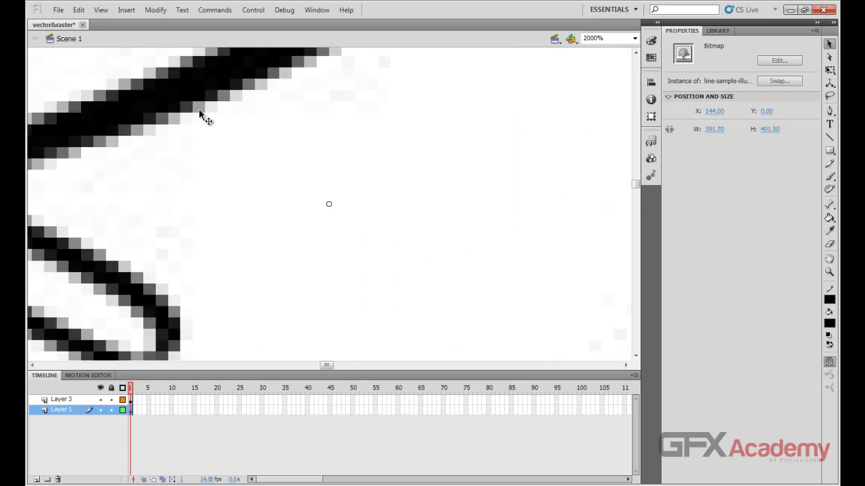
Compare the bitmap's nose, mouth and chin outlines with the curved vector line below them, selecting the curve and the bitmap in turn.
scroll(223, 115, "down", 3)
scroll(253, 129, "down", 5)
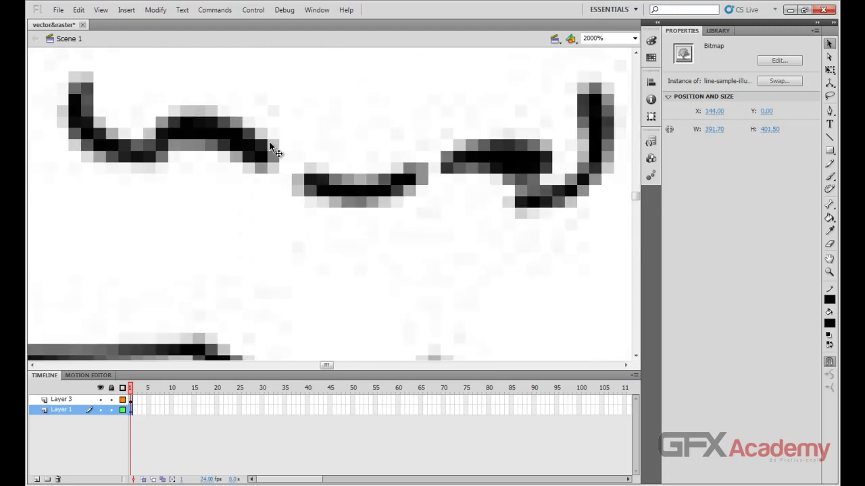
key("ctrl+minus")
scroll(287, 150, "down", 3)
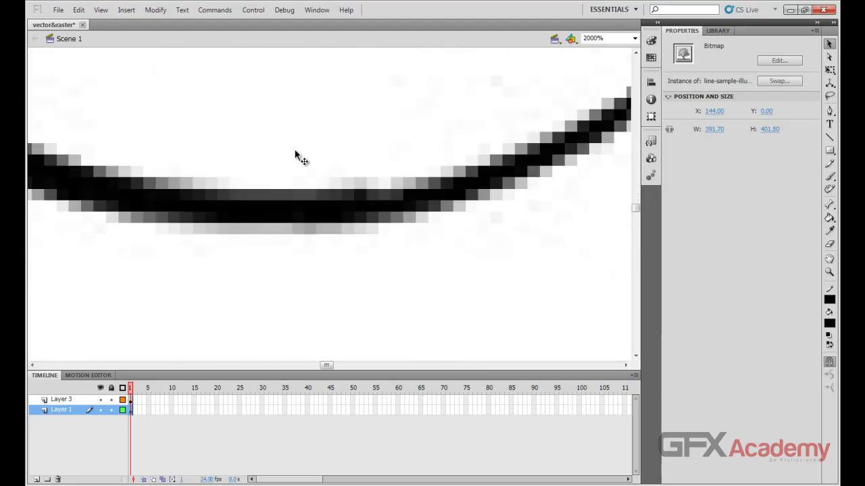
scroll(399, 152, "up", 3)
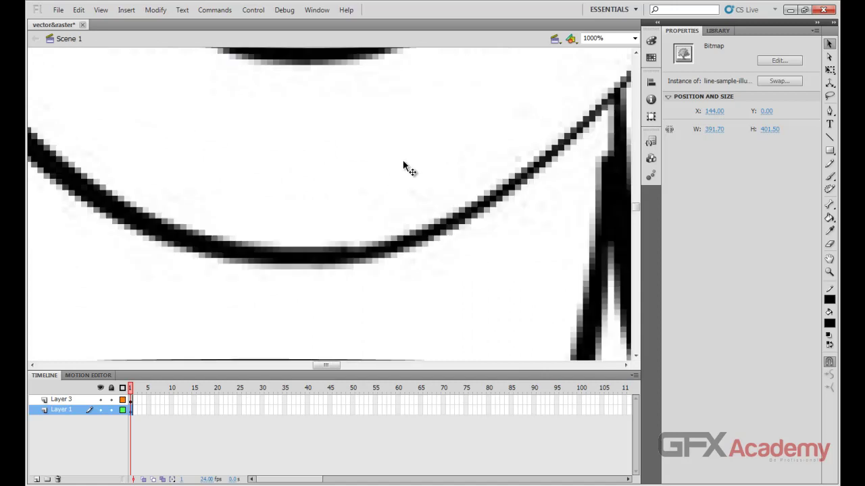
scroll(438, 230, "down", 1)
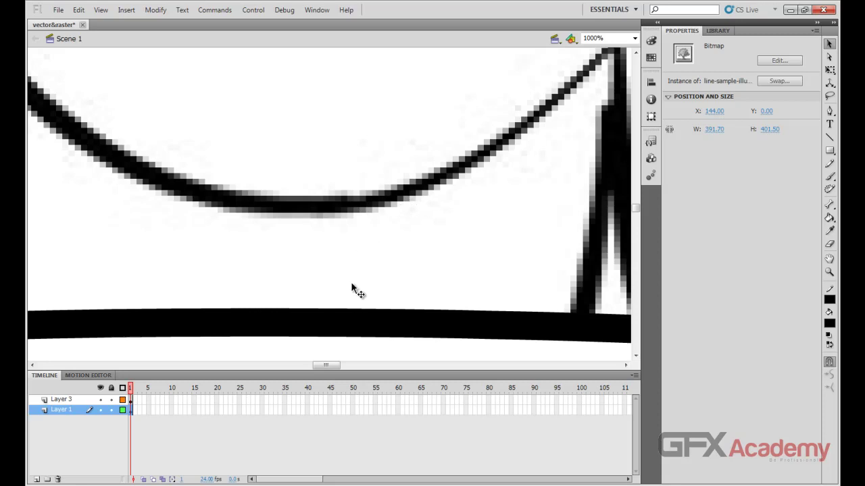
left_click(353, 317)
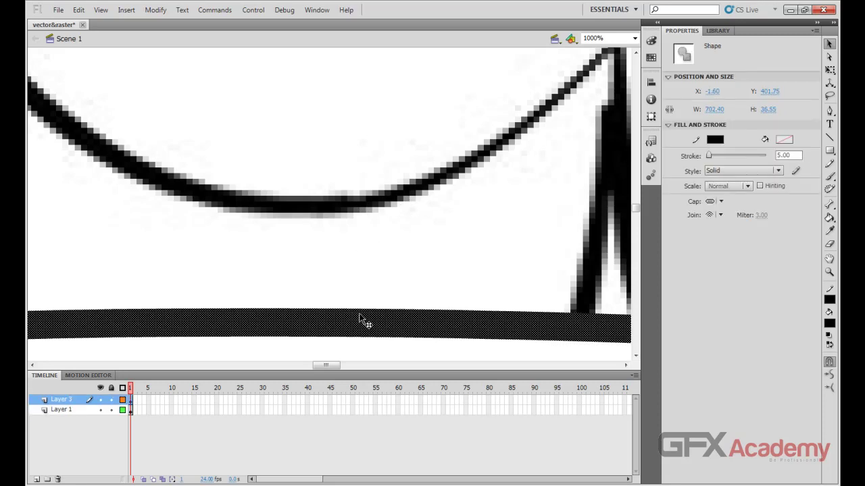
left_click(365, 308)
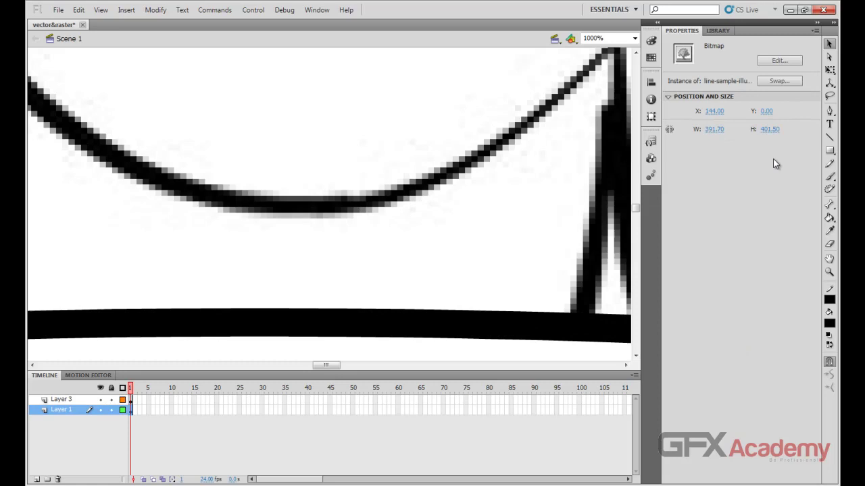
Draw a horizontal black line about 45 px long on Layer 3 between the chin and the curve, with a 5.00 stroke.
left_click(829, 137)
left_click_drag(469, 258, 184, 257)
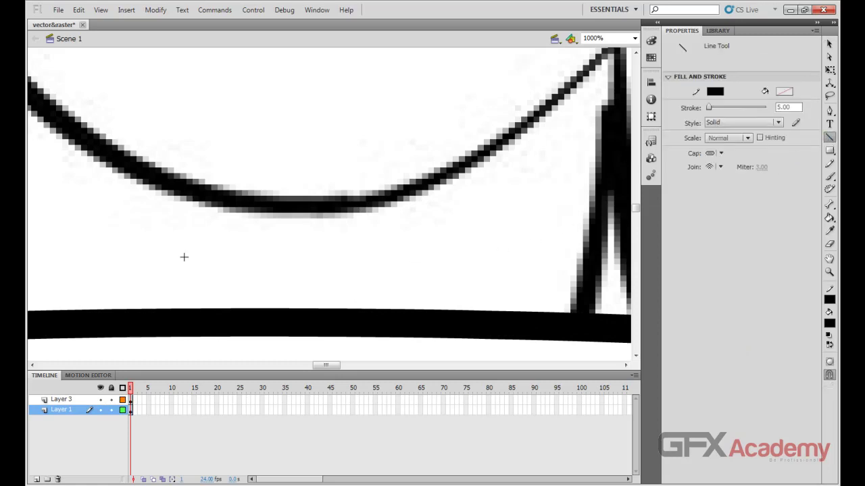
left_click(84, 399)
left_click_drag(195, 247, 450, 248)
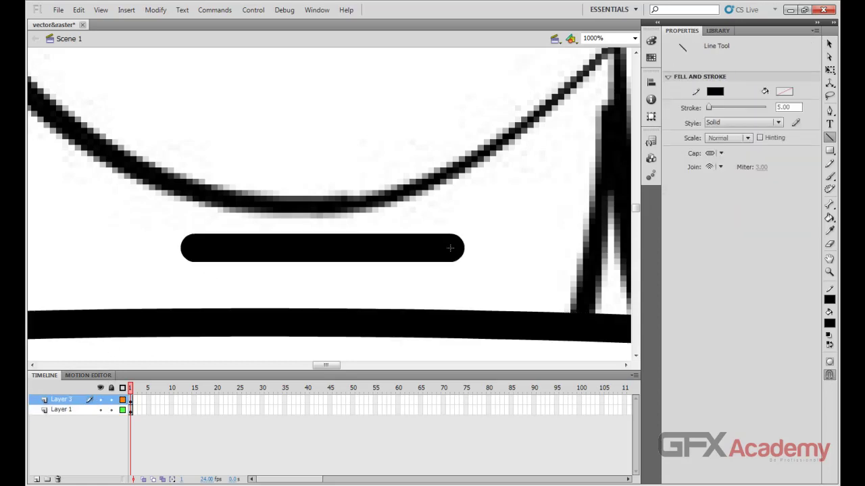
left_click(829, 43)
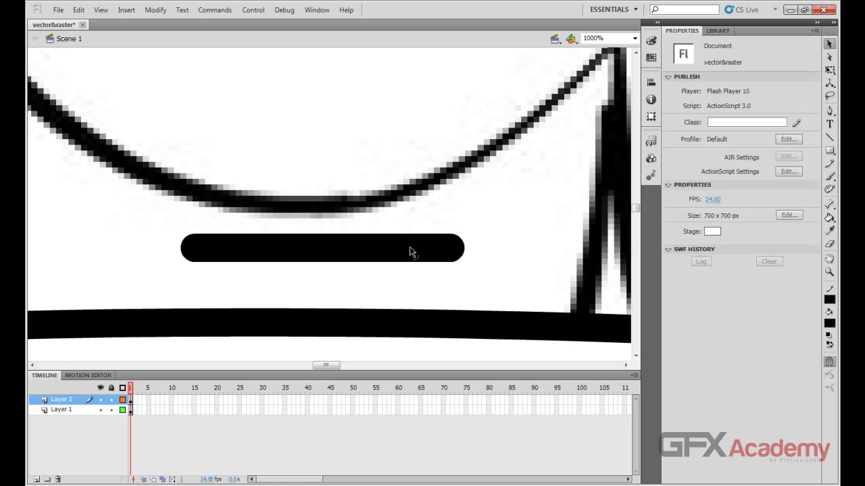
Examine the short horizontal line's edges at 2000% magnification and delete the line.
left_click(355, 247)
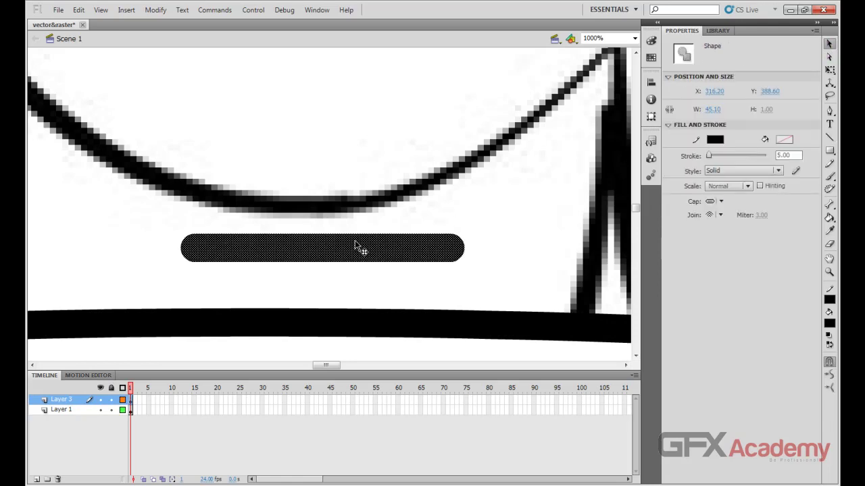
key("ctrl+equal")
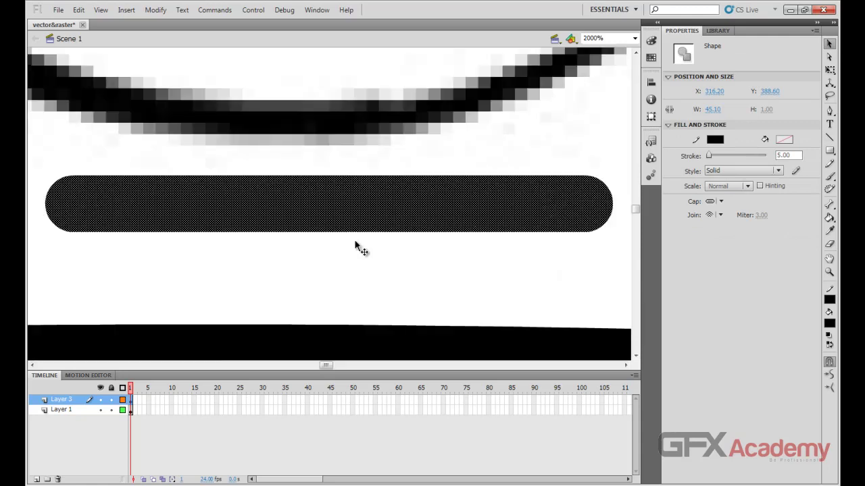
left_click(369, 250)
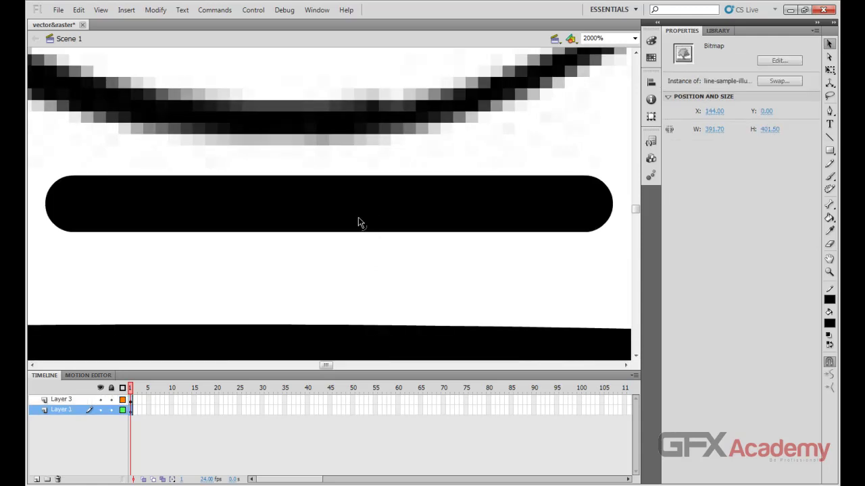
key("ctrl+minus")
left_click(363, 215)
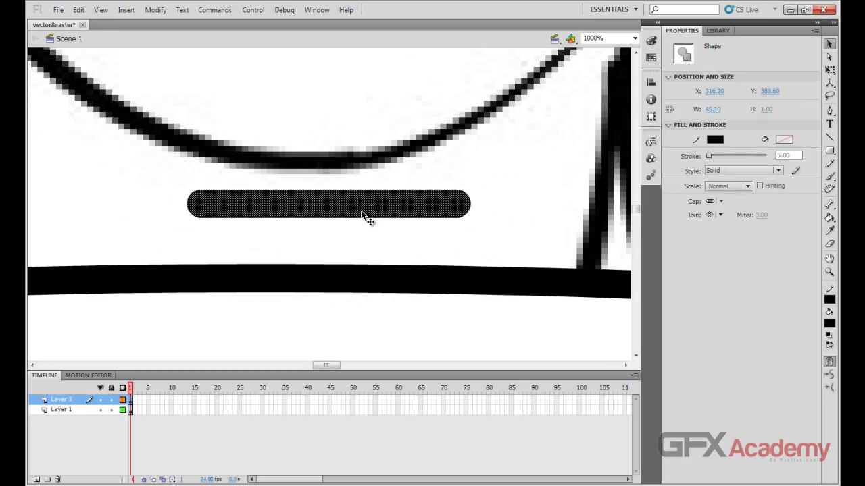
key("Delete")
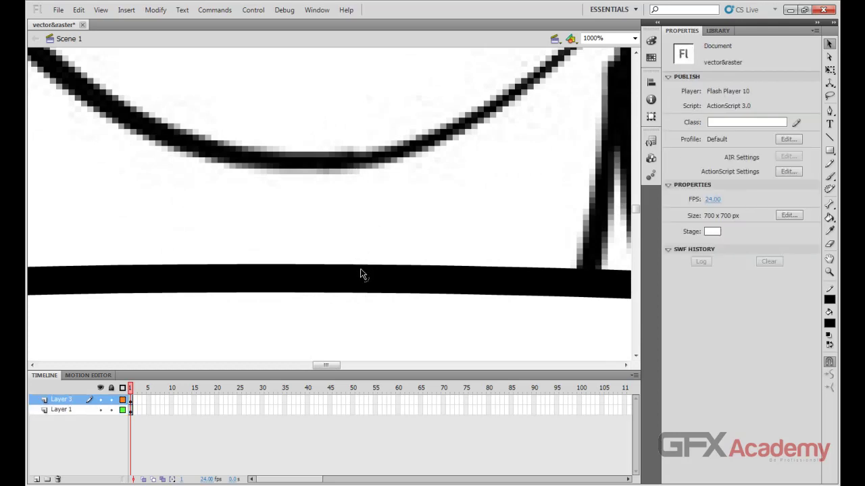
Select the vector curve, the portrait bitmap and the curve again to compare their object properties.
left_click(343, 279)
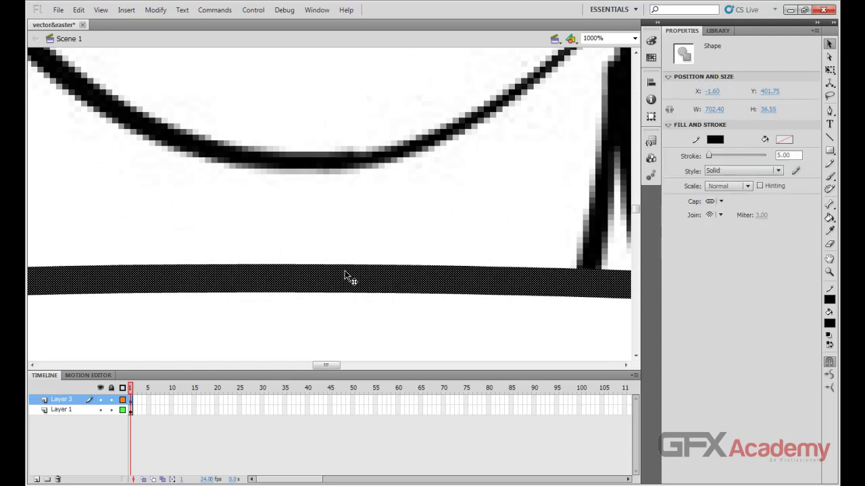
left_click(342, 169)
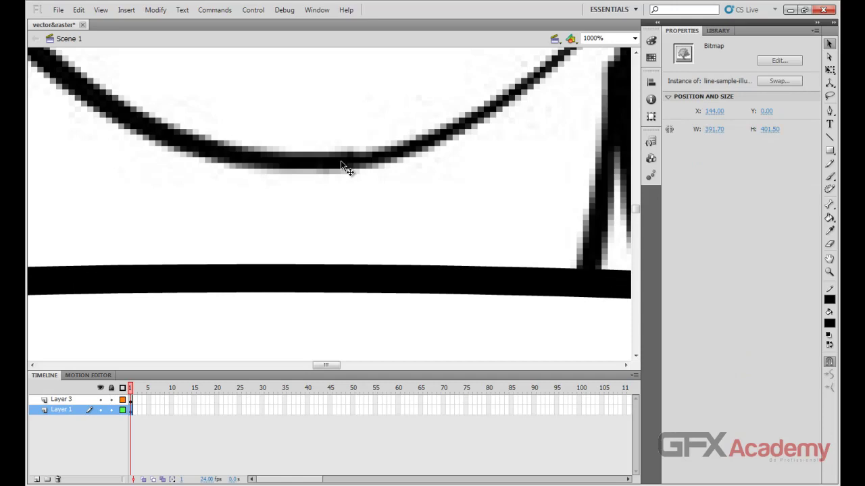
left_click(341, 276)
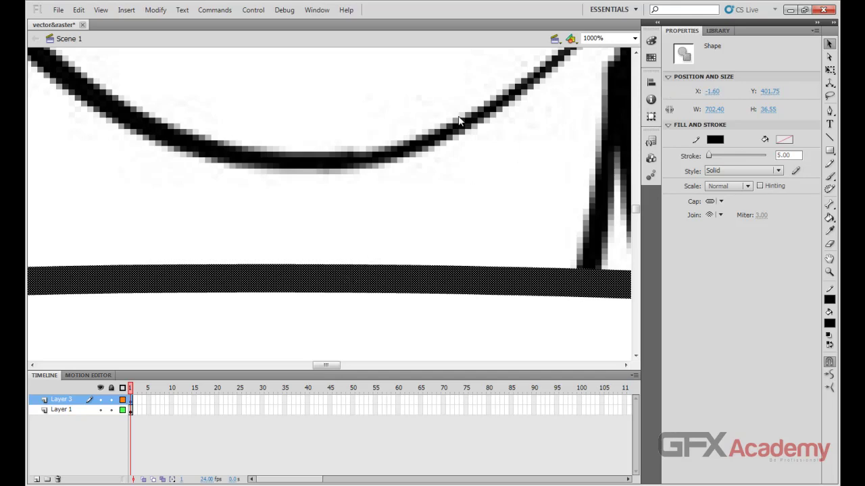
Test the movie to view the portrait and curve in the player, and close the preview.
key("ctrl+Return")
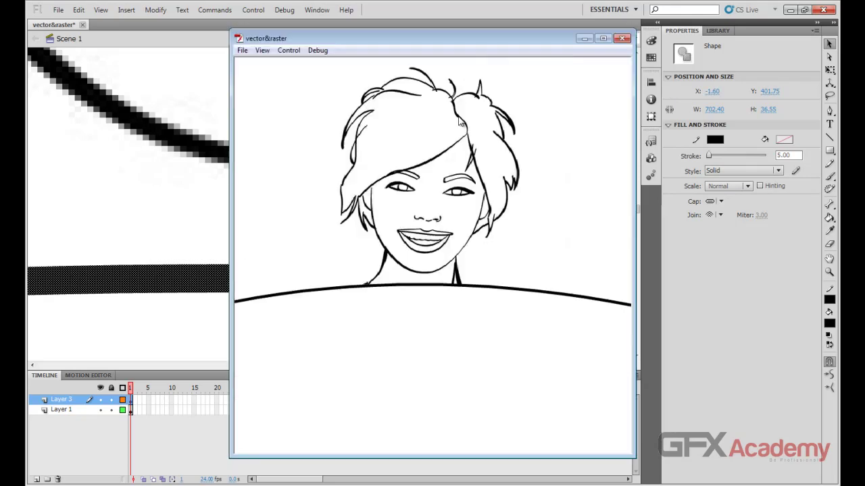
left_click_drag(440, 40, 394, 35)
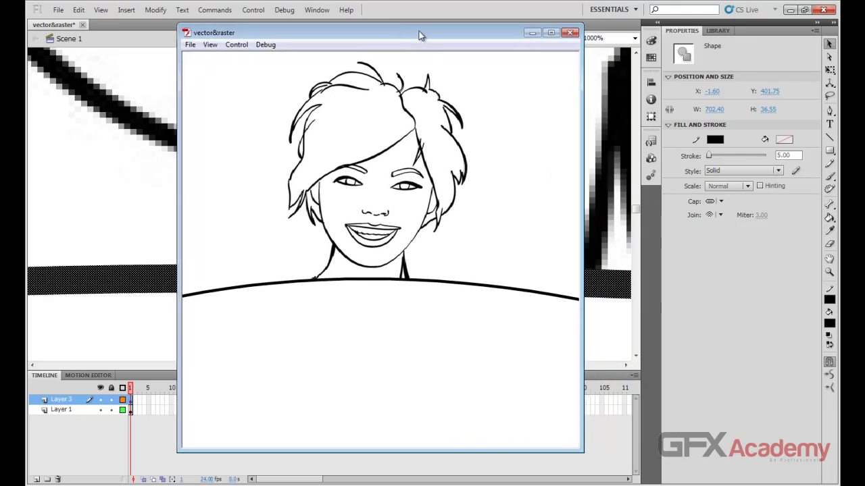
left_click(570, 33)
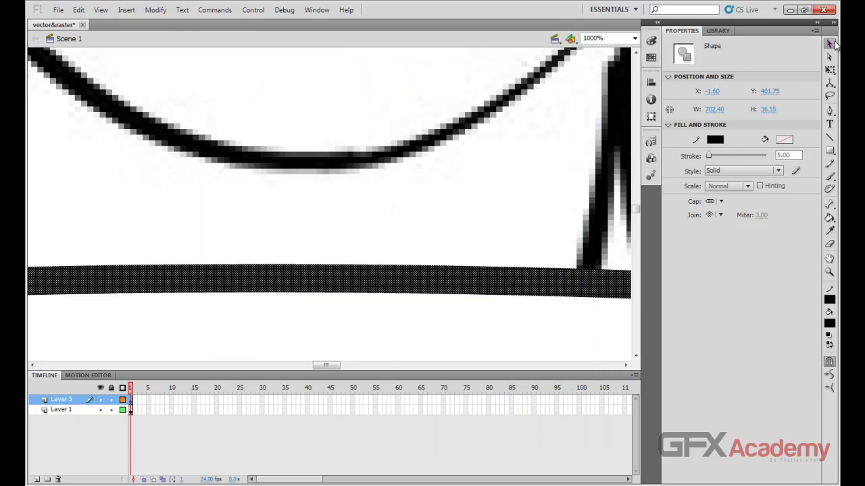
Delete the portrait bitmap from Layer 1 and undo the deletion.
left_click(478, 166)
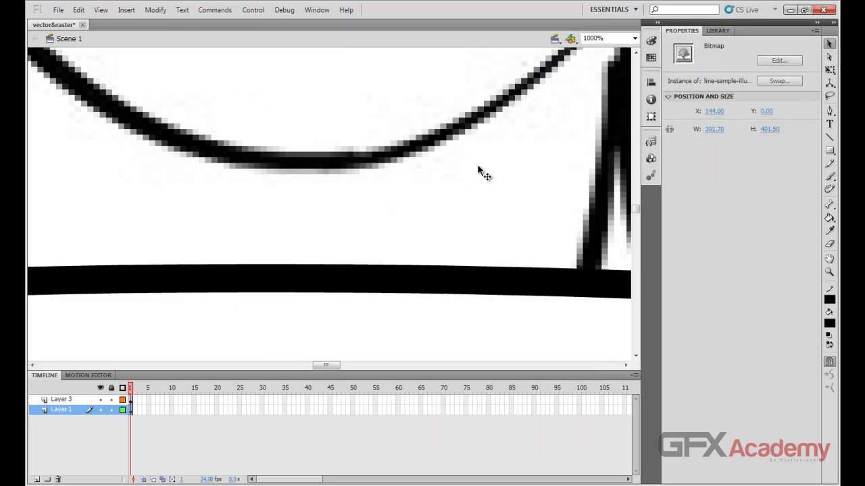
key("Delete")
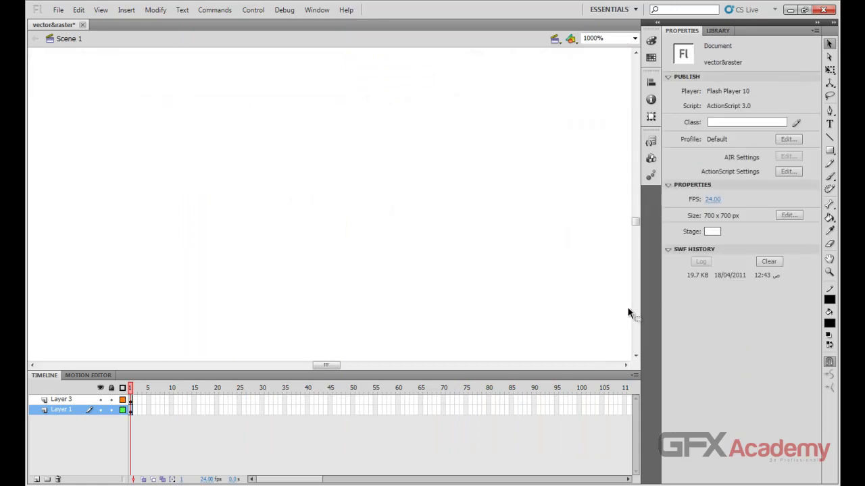
key("ctrl+z")
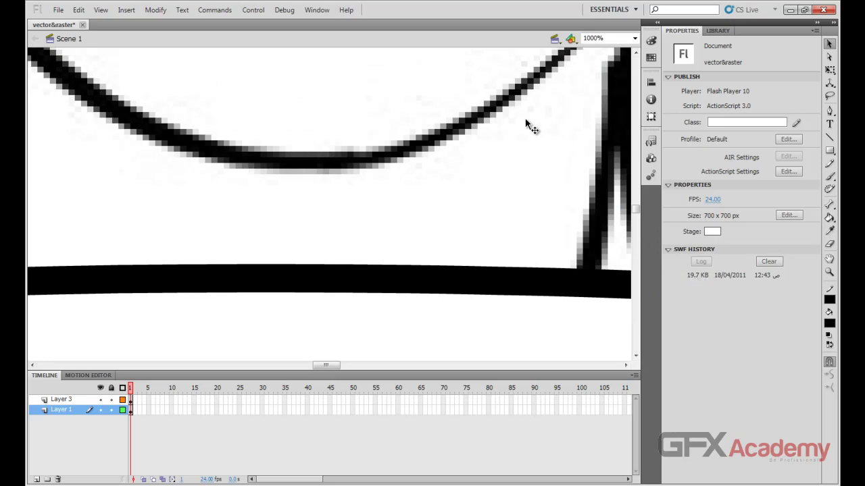
Delete the portrait bitmap from the stage, test the movie with only the curve, and close the preview.
key("ctrl+minus")
key("ctrl+minus")
key("ctrl+minus")
key("ctrl+minus")
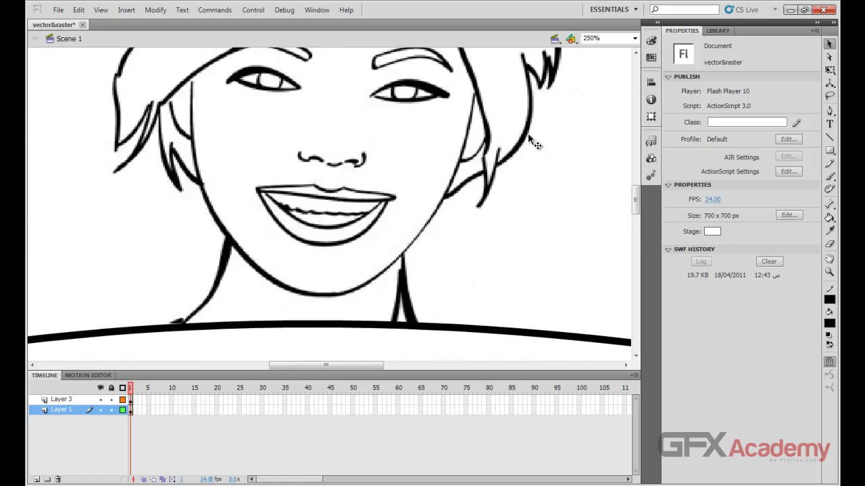
left_click(424, 147)
key("Delete")
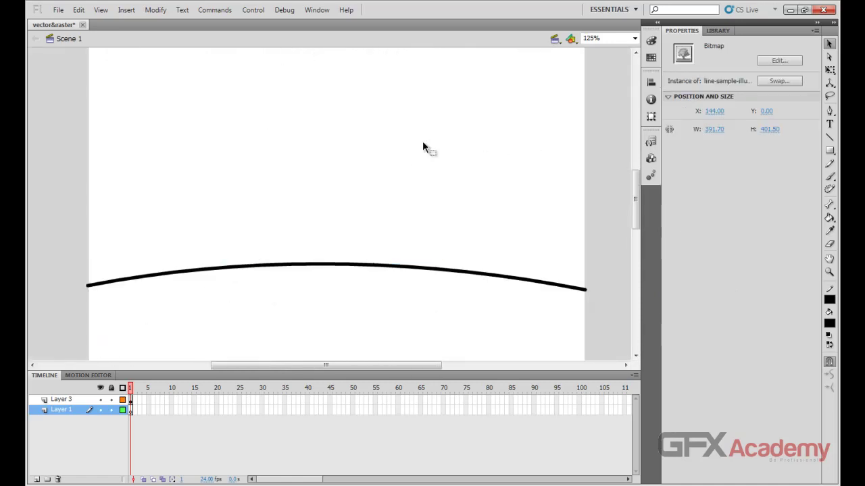
key("ctrl+Return")
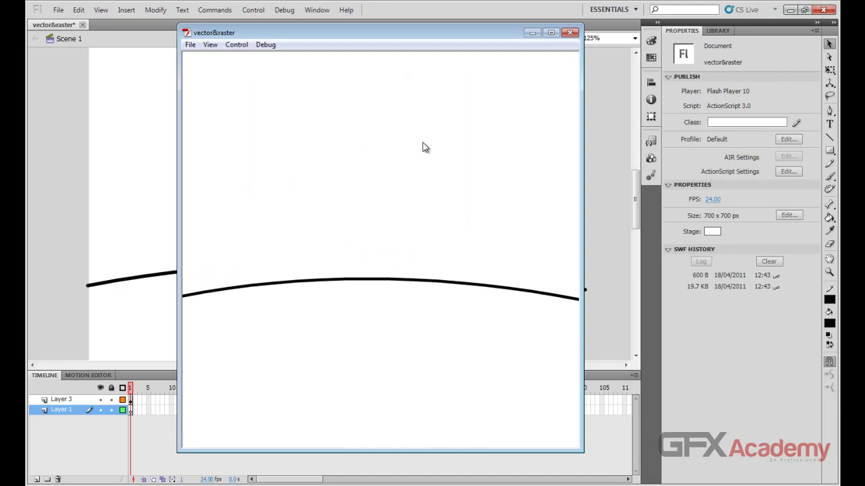
left_click(570, 32)
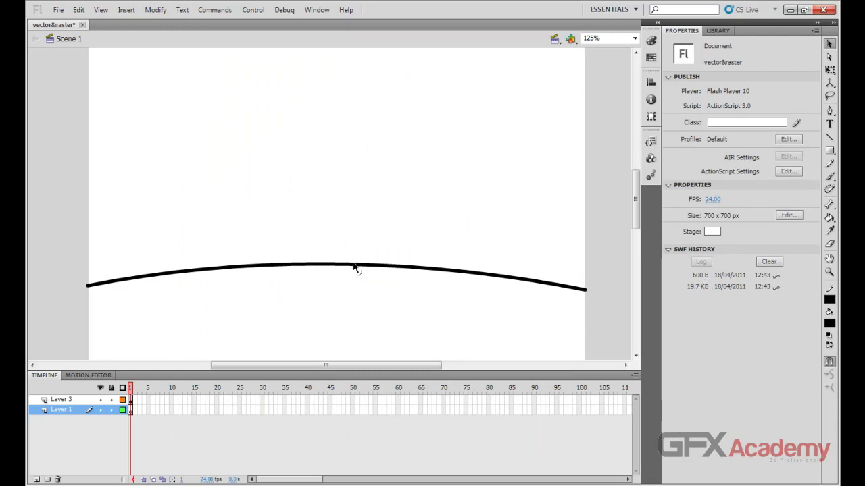
Bend the middle of the curve slightly upward and draw about a dozen overlapping and separate black rectangles across the stage.
mouse_move(355, 268)
left_mouse_down()
mouse_move(355, 304)
mouse_move(371, 269)
mouse_move(362, 269)
left_mouse_up()
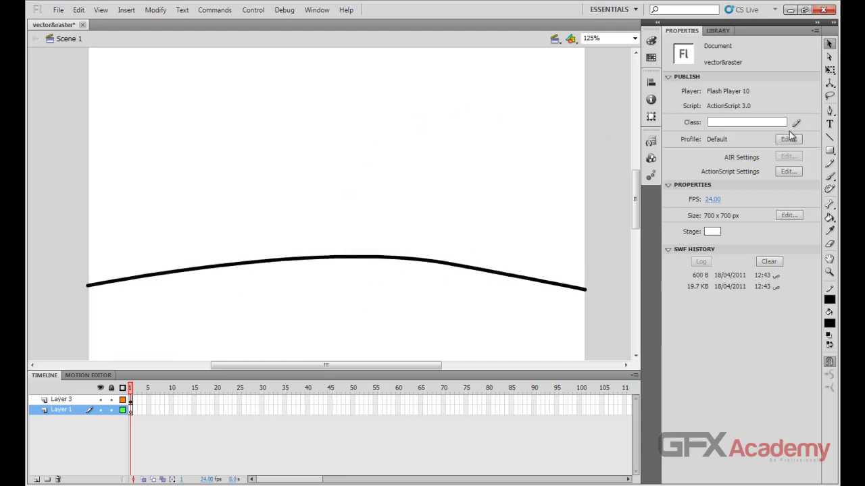
left_click(829, 151)
left_click_drag(363, 113, 471, 189)
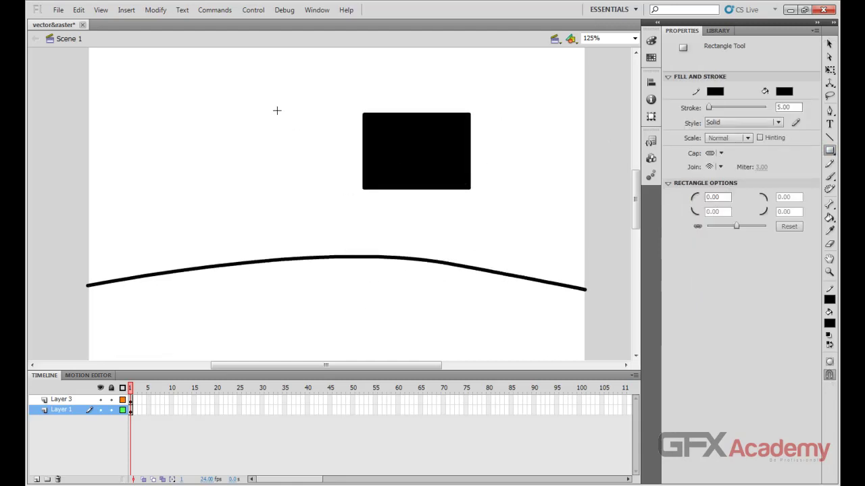
left_click_drag(278, 109, 218, 189)
mouse_move(136, 224)
left_mouse_down()
mouse_move(171, 129)
mouse_move(261, 325)
left_mouse_up()
mouse_move(318, 131)
left_mouse_down()
mouse_move(344, 156)
mouse_move(438, 361)
left_mouse_up()
left_click_drag(514, 158, 437, 362)
left_click_drag(172, 126, 89, 224)
mouse_move(195, 100)
left_mouse_down()
mouse_move(343, 123)
mouse_move(556, 201)
left_mouse_up()
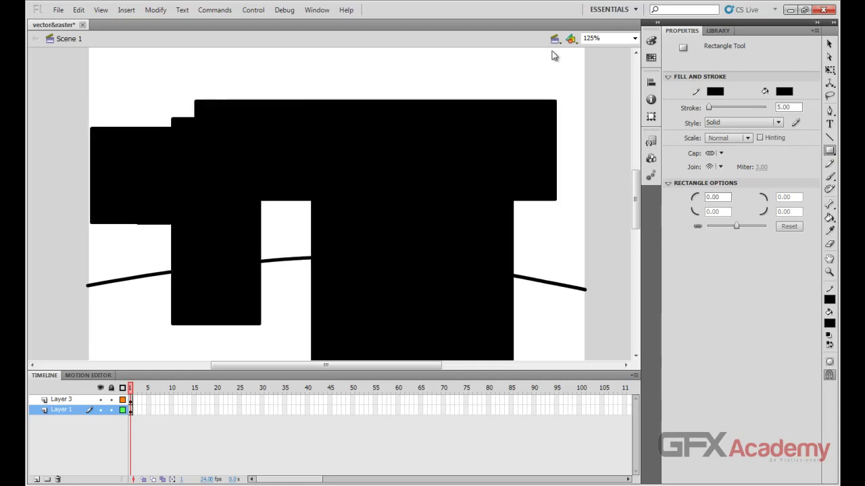
mouse_move(558, 44)
left_mouse_down()
mouse_move(171, 245)
mouse_move(561, 29)
mouse_move(589, 150)
left_mouse_up()
mouse_move(620, 185)
left_mouse_down()
mouse_move(560, 275)
mouse_move(540, 279)
left_mouse_up()
left_click_drag(96, 231, 105, 263)
left_click_drag(145, 284, 161, 339)
left_click_drag(222, 350, 245, 368)
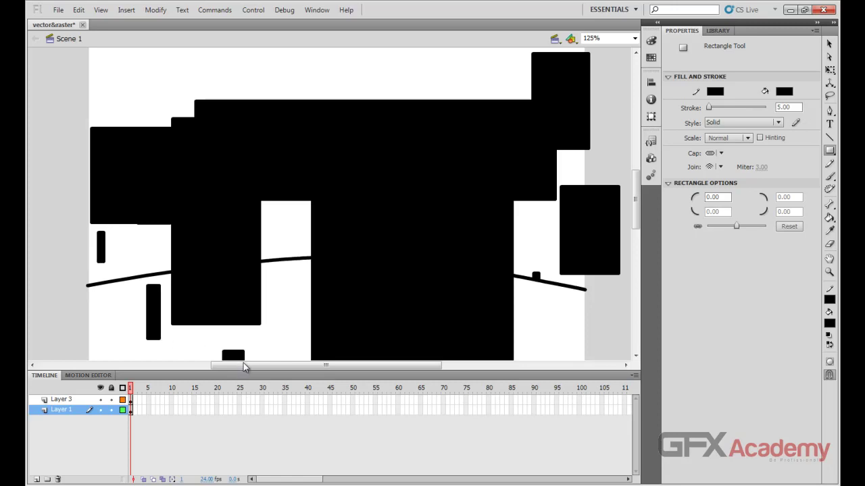
Test the movie with the added rectangles, close the preview and check the document's SWF history.
key("ctrl+Return")
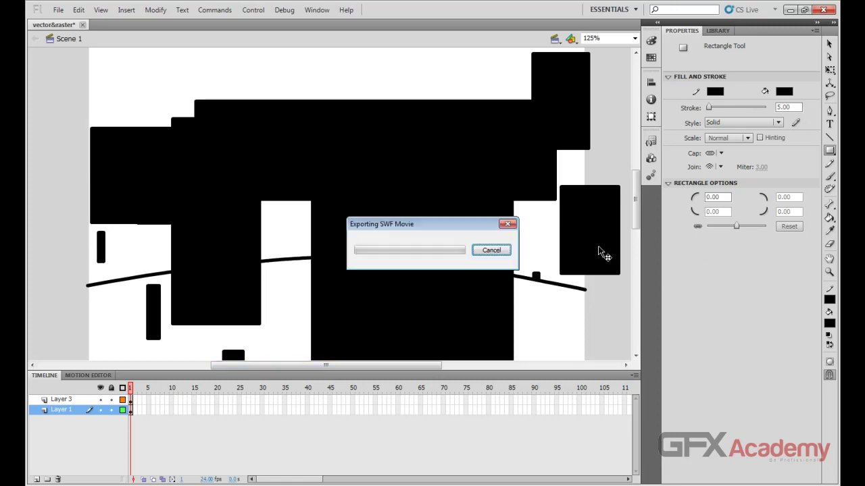
left_click(572, 32)
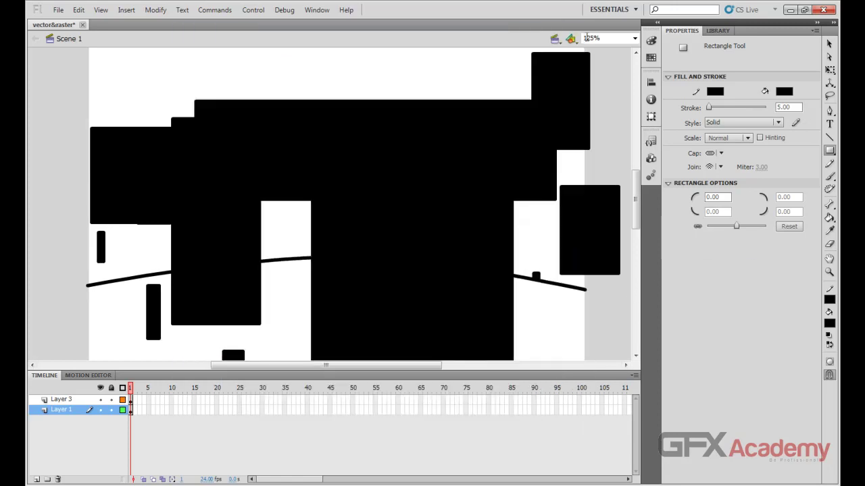
left_click(829, 43)
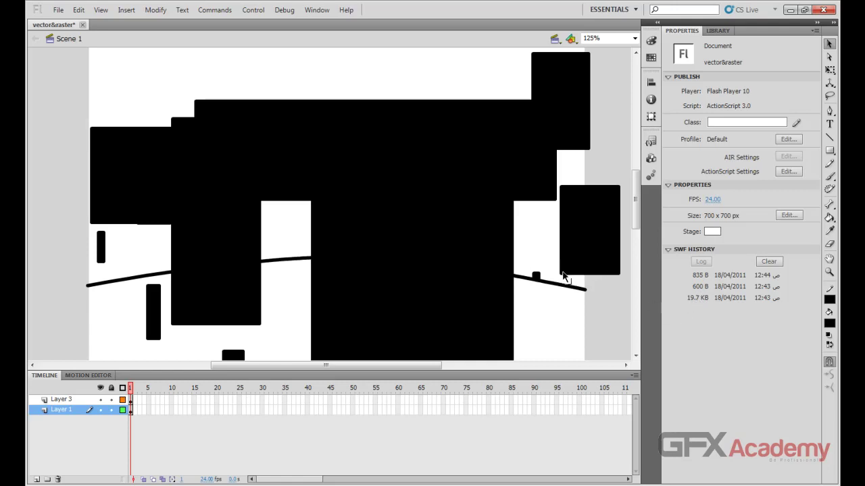
Undo all the drawn rectangles, the reshaping of the curve and the deletion of the portrait bitmap.
key("ctrl+z")
key("ctrl+z")
key("ctrl+z")
key("ctrl+z")
key("ctrl+z")
key("ctrl+z")
key("ctrl+z")
key("ctrl+z")
key("ctrl+z")
key("ctrl+z")
key("ctrl+z")
key("ctrl+z")
key("ctrl+z")
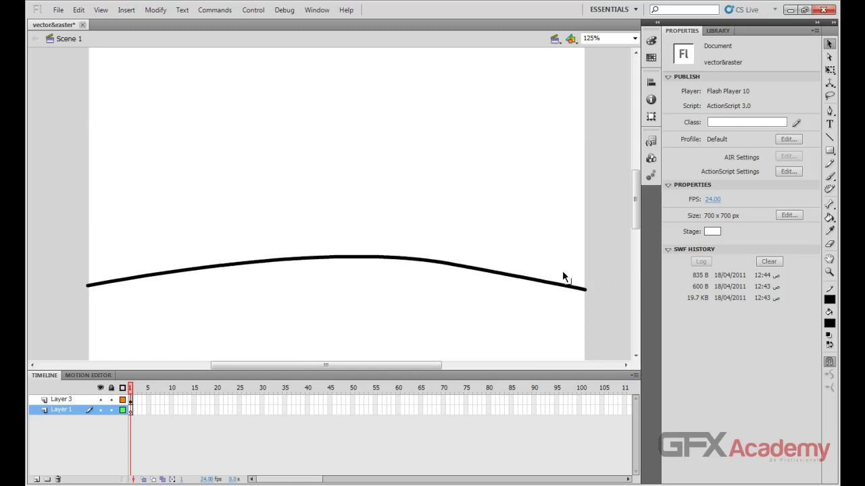
left_click(554, 233)
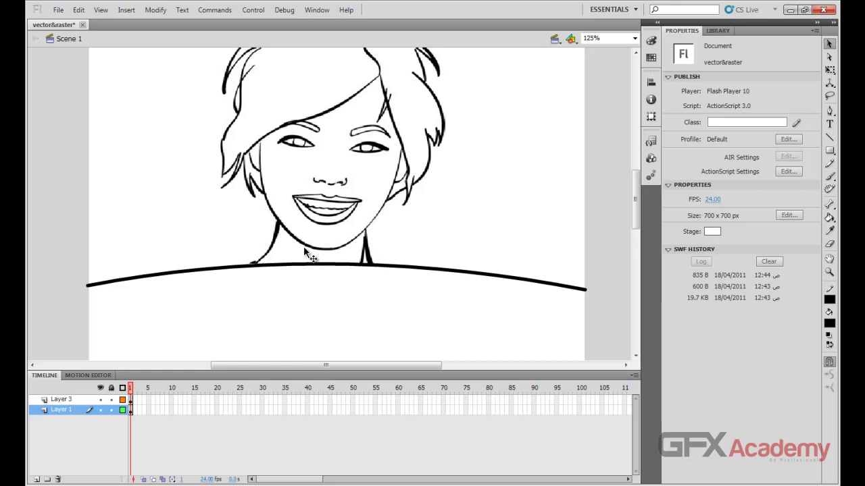
Move the portrait bitmap slightly down to Y 2.40 and deselect it.
left_click(331, 227)
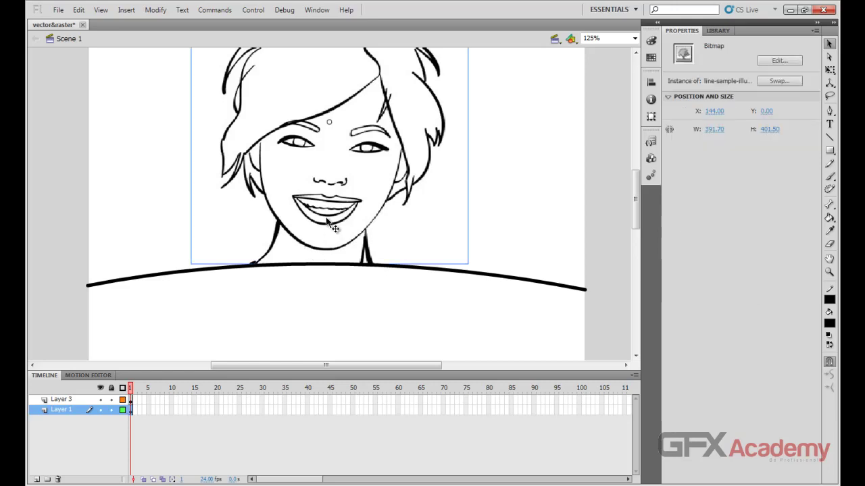
left_click_drag(327, 220, 327, 222)
left_click(545, 162)
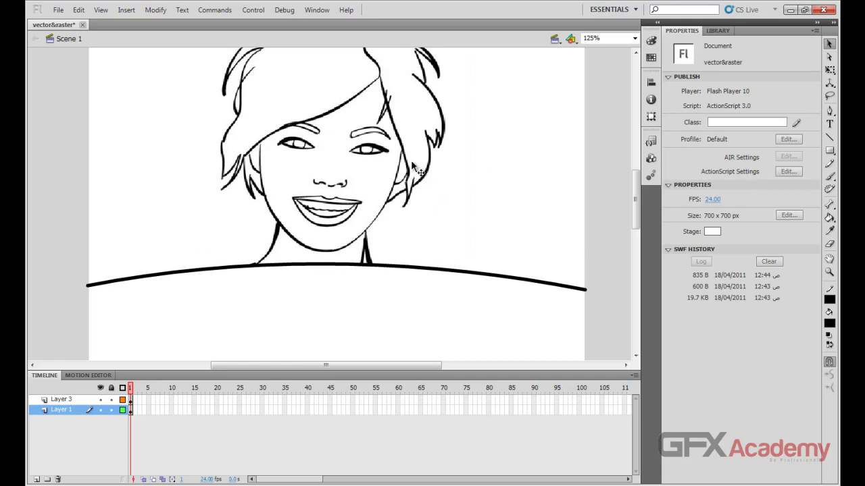
Select the portrait bitmap twice to examine its object properties and bounding box, and clear the selection.
left_click(414, 167)
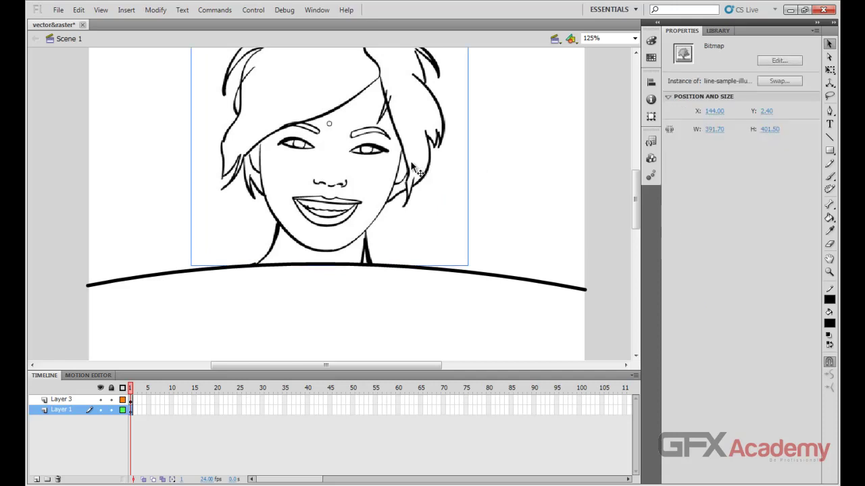
left_click(488, 145)
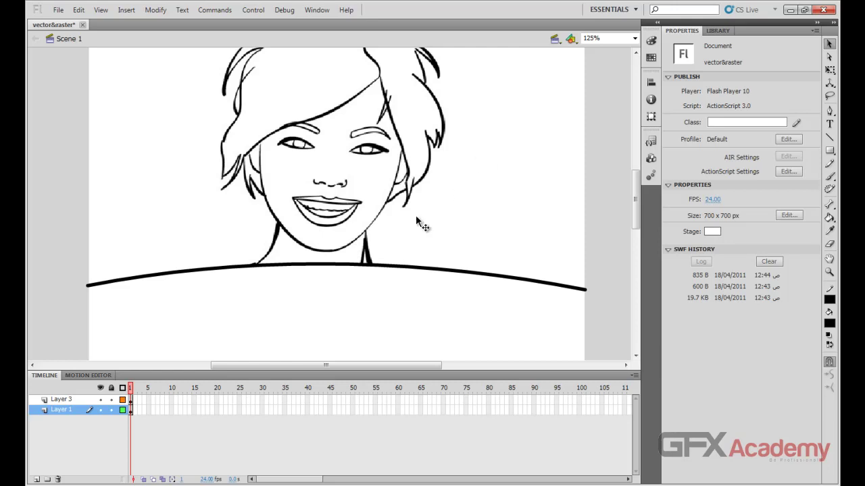
left_click(411, 261)
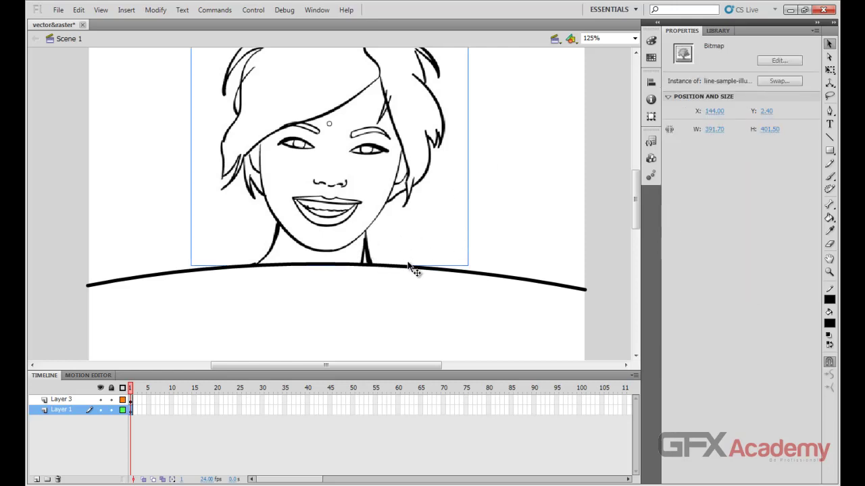
left_click(428, 274)
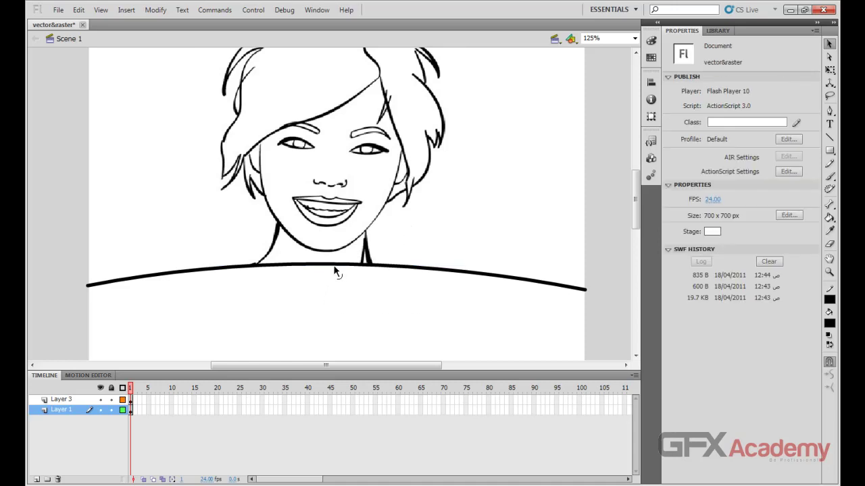